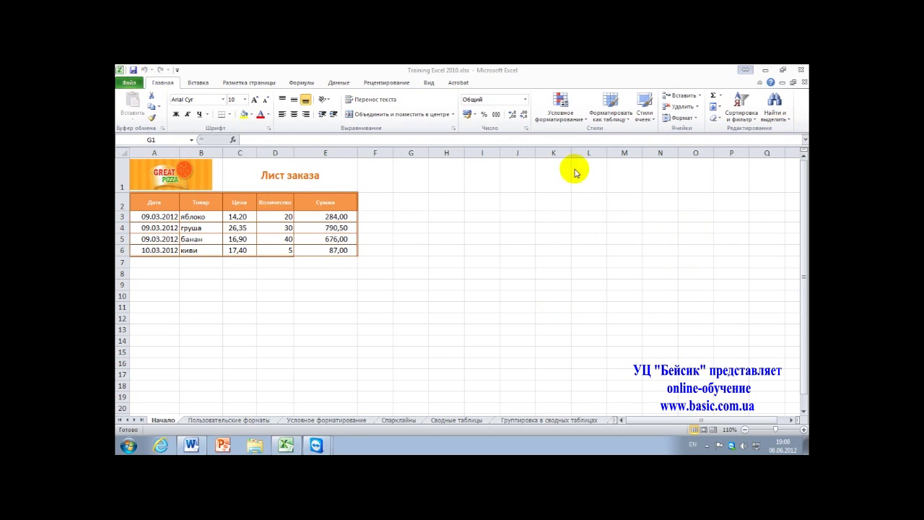
# Step: Open the Font settings dialog, move it left, and close it without changes
pyautogui.click(126, 96)
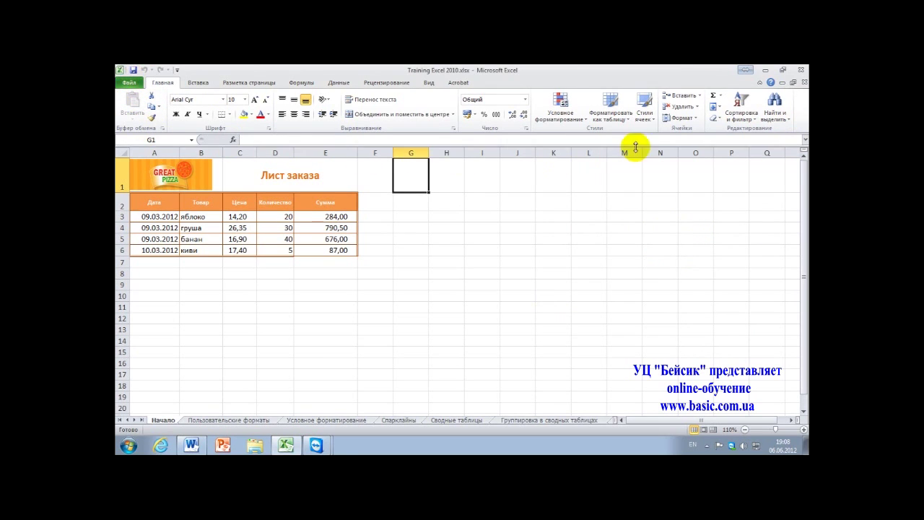
pyautogui.click(124, 127)
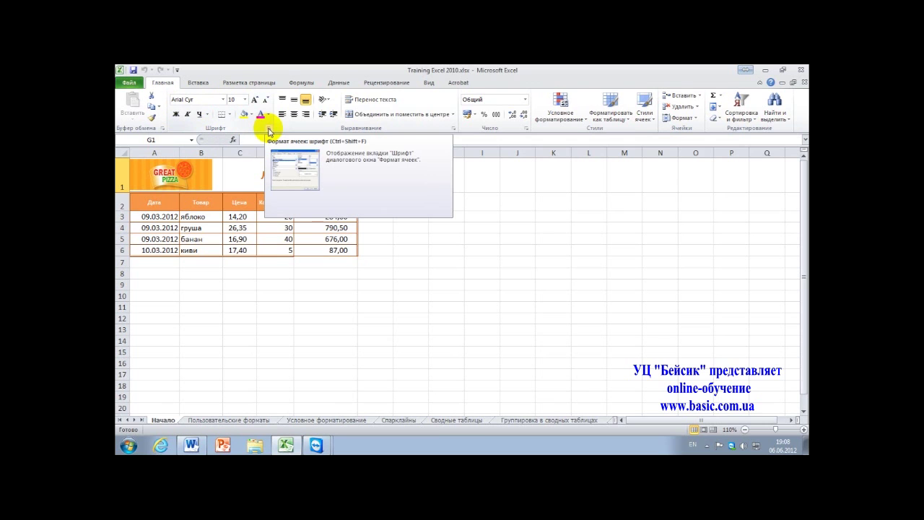
pyautogui.click(269, 130)
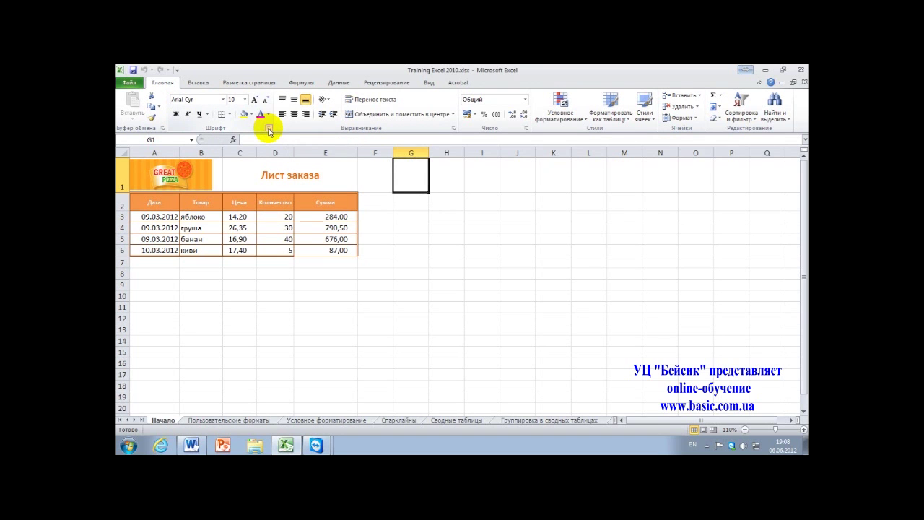
pyautogui.moveTo(488, 182)
pyautogui.mouseDown()
pyautogui.moveTo(435, 186)
pyautogui.moveTo(332, 165)
pyautogui.mouseUp()
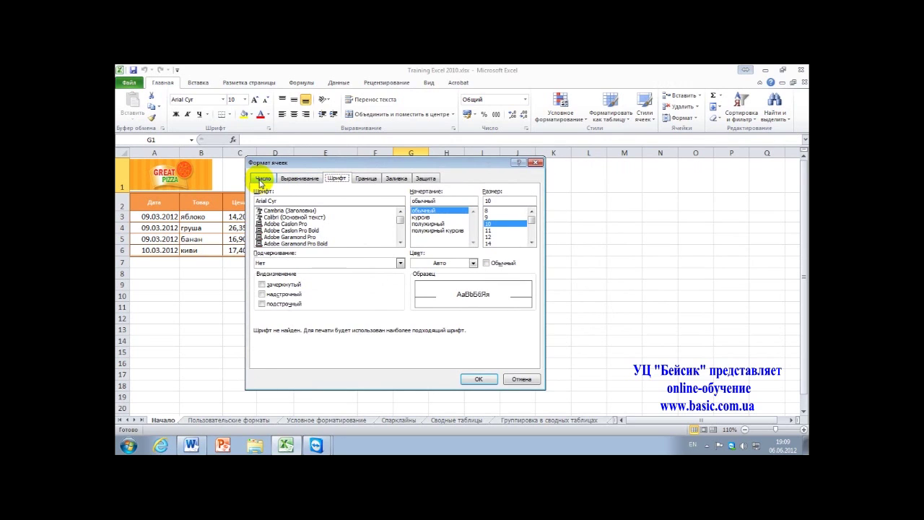
pyautogui.click(536, 163)
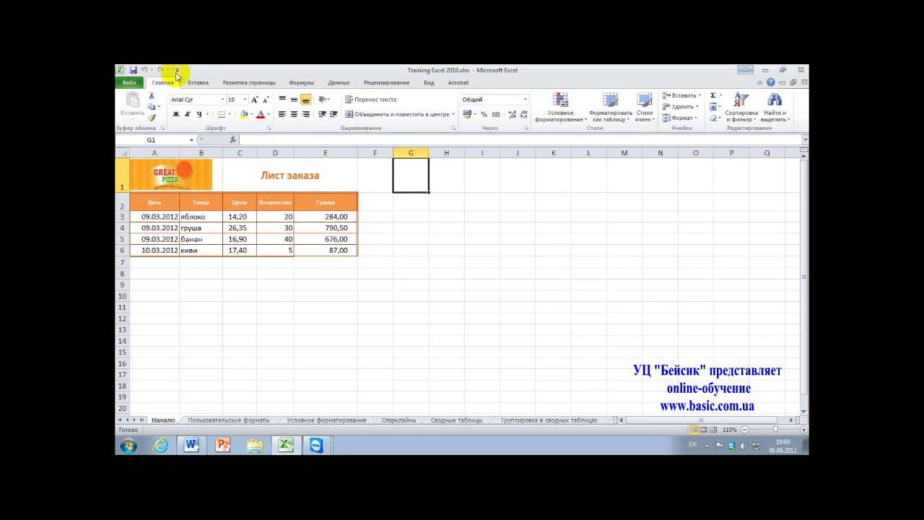
# Step: Add Создать (New) and Просмотр и печать (Print Preview) to the Quick Access Toolbar
pyautogui.click(177, 70)
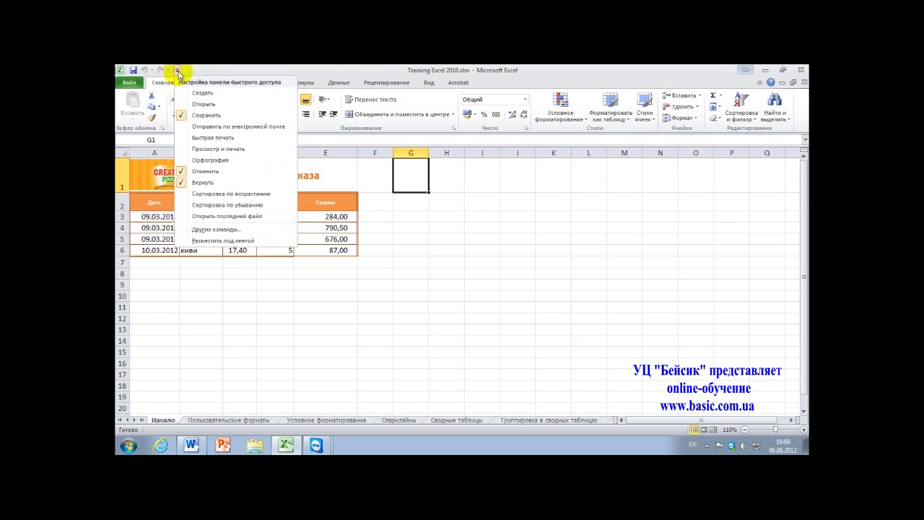
pyautogui.click(202, 92)
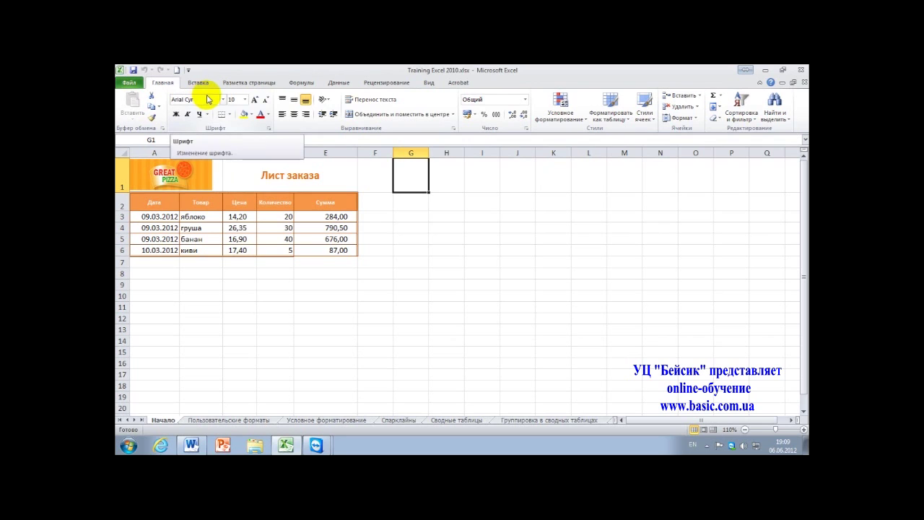
pyautogui.click(188, 71)
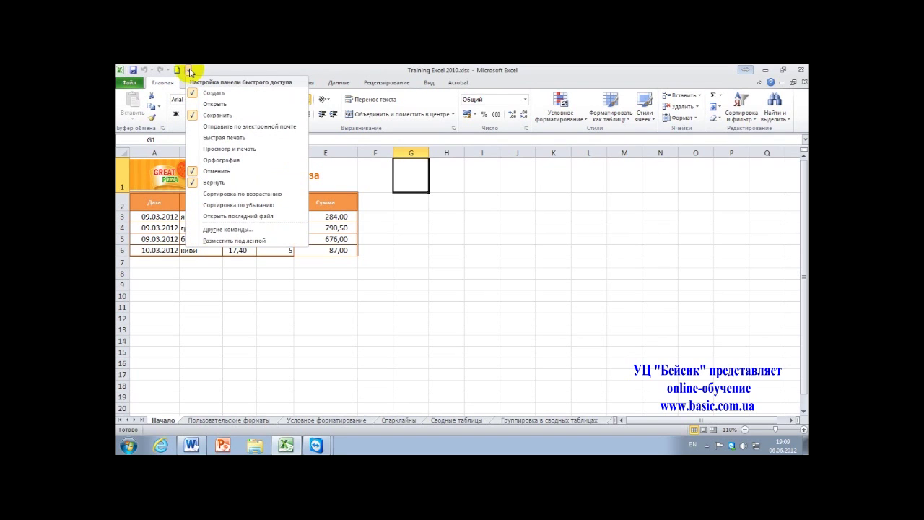
pyautogui.click(211, 149)
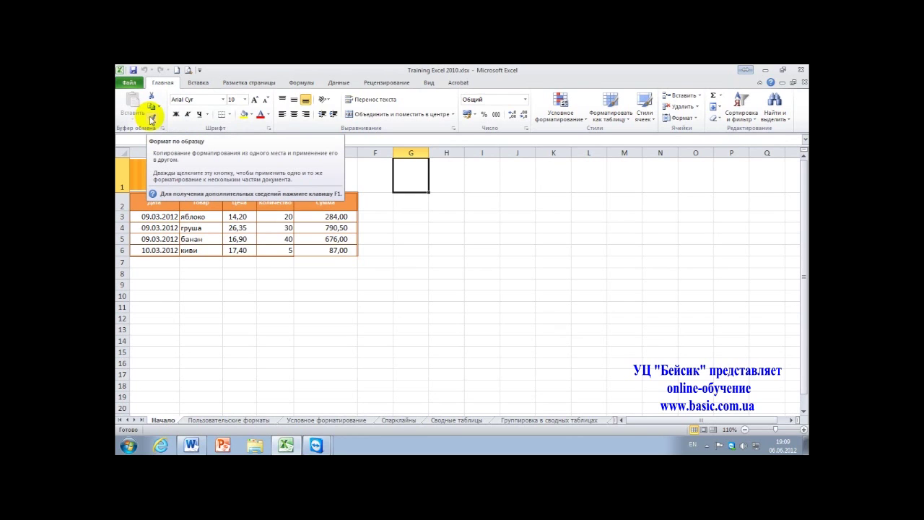
# Step: Put Format Painter and the Выравнивание (Alignment) group on the Quick Access Toolbar via their shortcut menus
pyautogui.rightClick(151, 119)
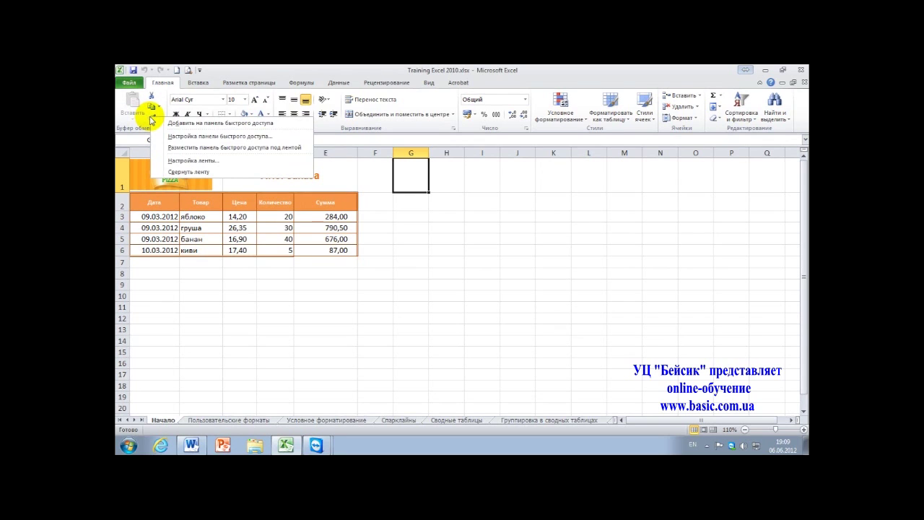
pyautogui.click(186, 123)
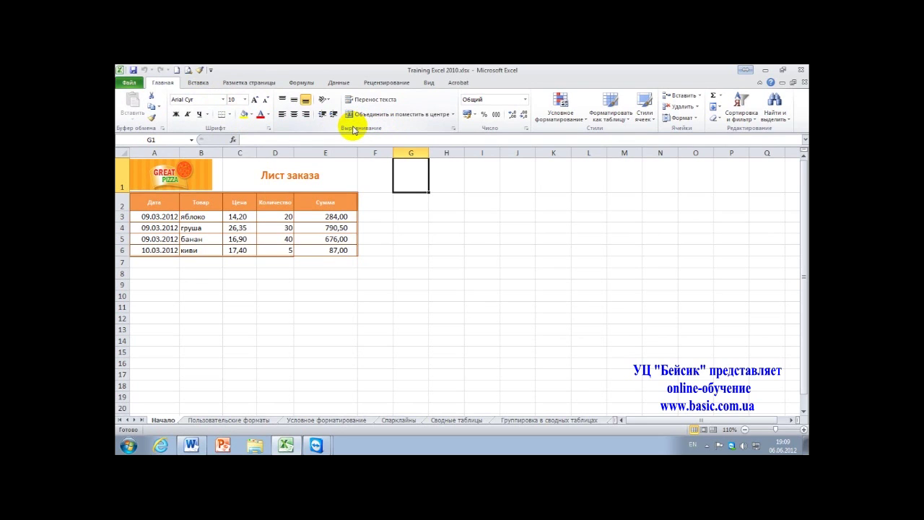
pyautogui.rightClick(354, 130)
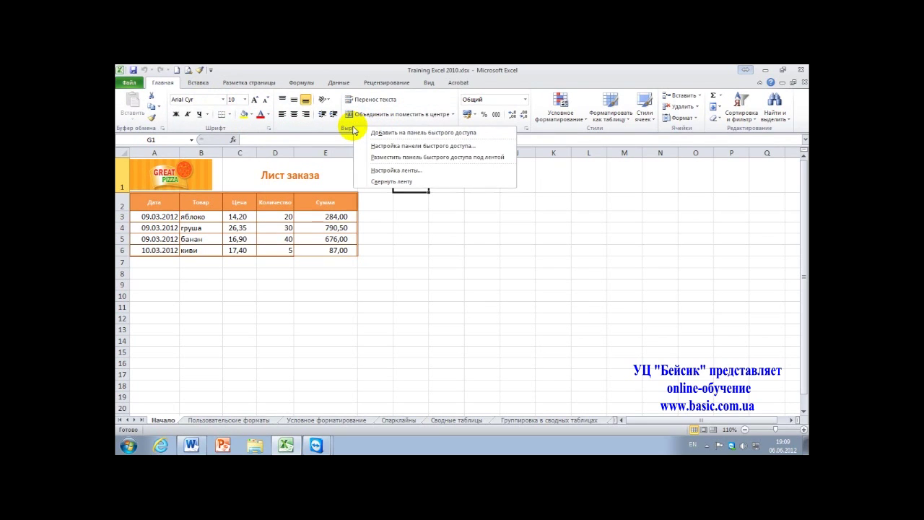
pyautogui.click(373, 134)
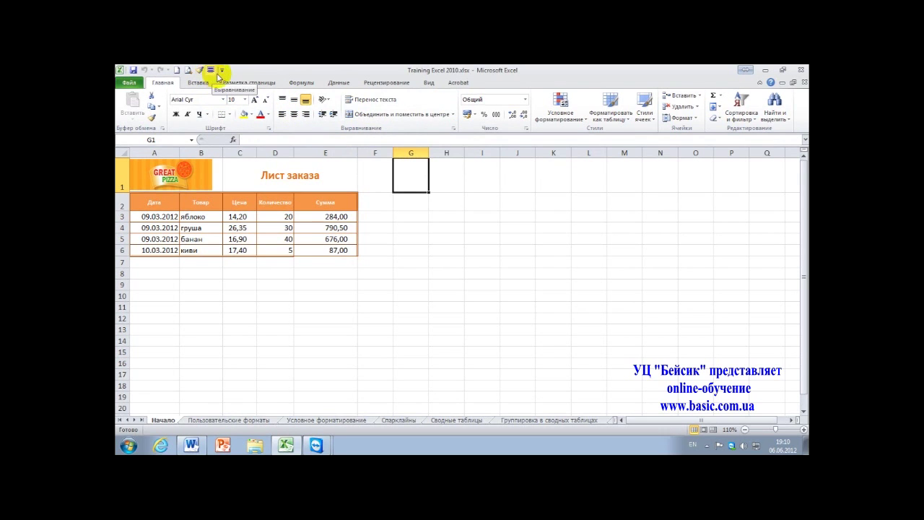
# Step: Test the Alignment toolbar button on Главная and Данные, then bring up the Quick Access Toolbar list from Главная
pyautogui.click(211, 70)
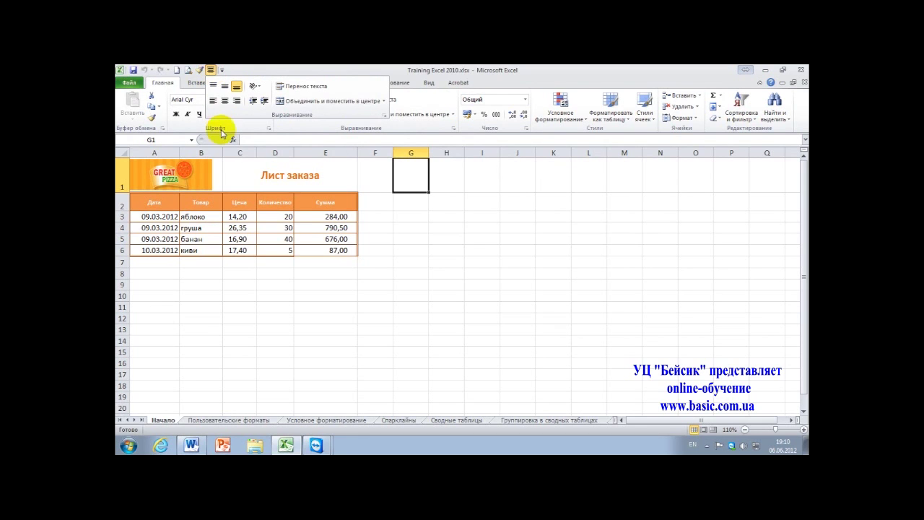
pyautogui.click(337, 176)
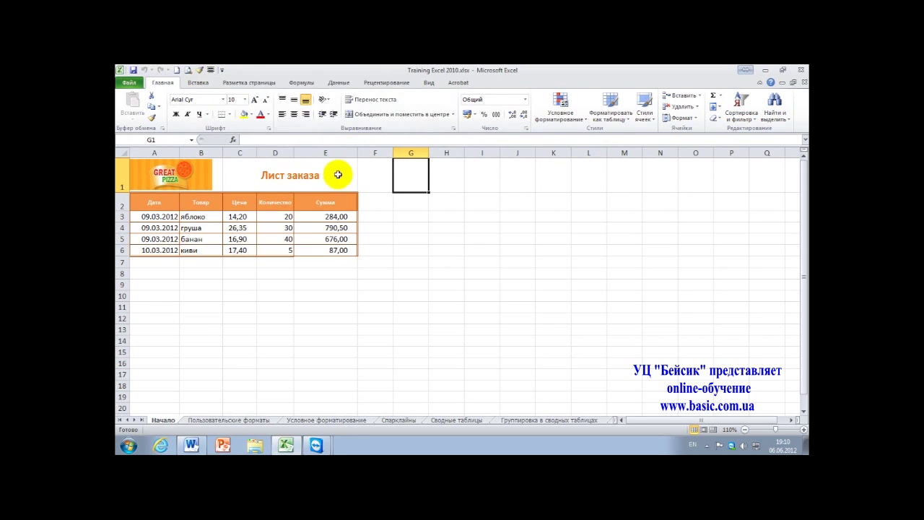
pyautogui.click(339, 82)
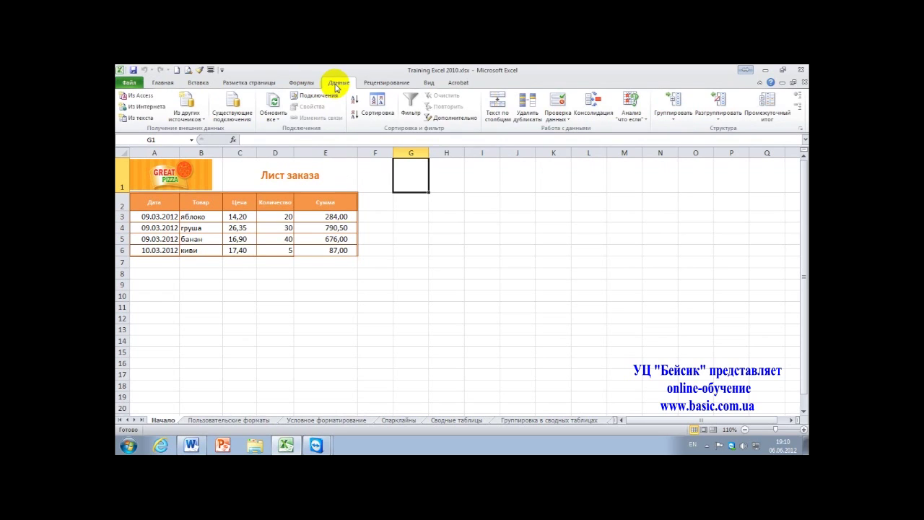
pyautogui.click(210, 73)
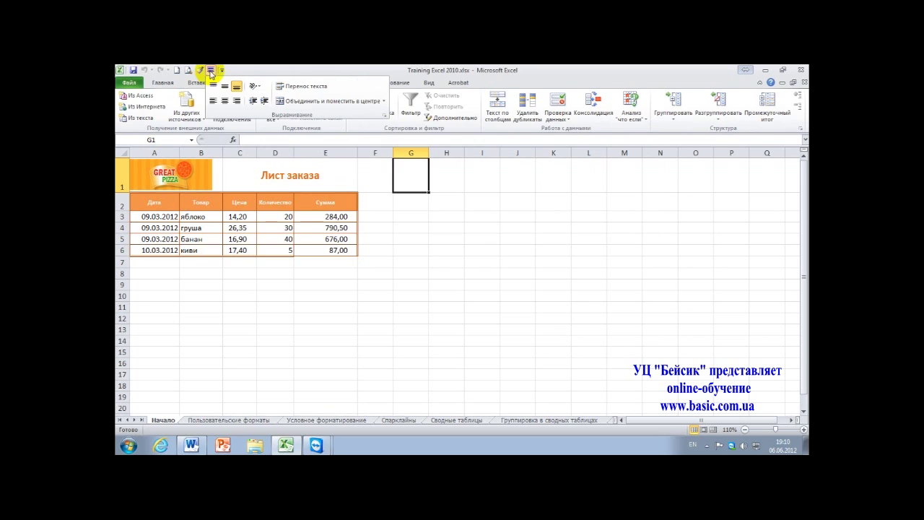
pyautogui.click(361, 174)
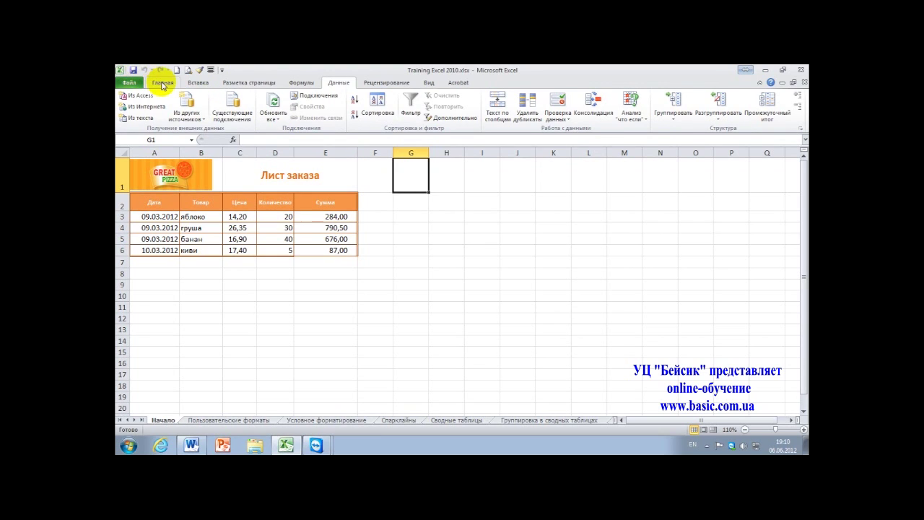
pyautogui.click(158, 82)
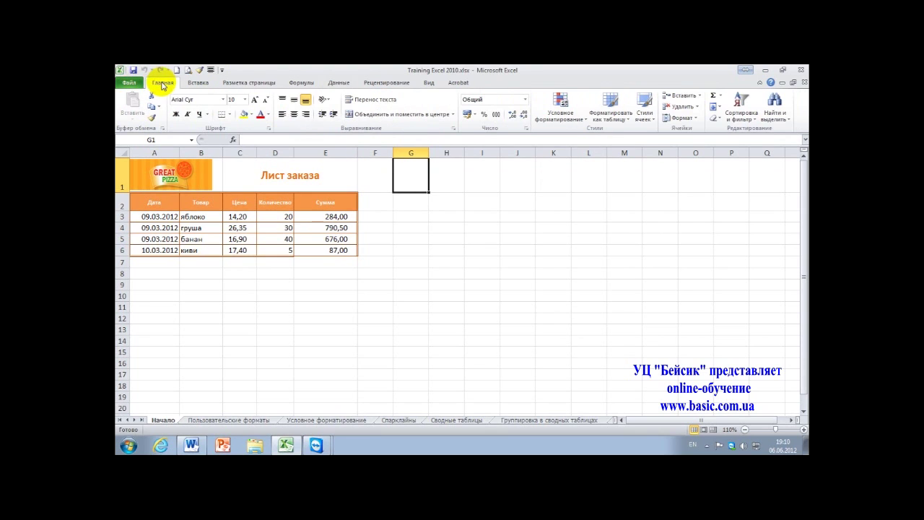
pyautogui.click(223, 72)
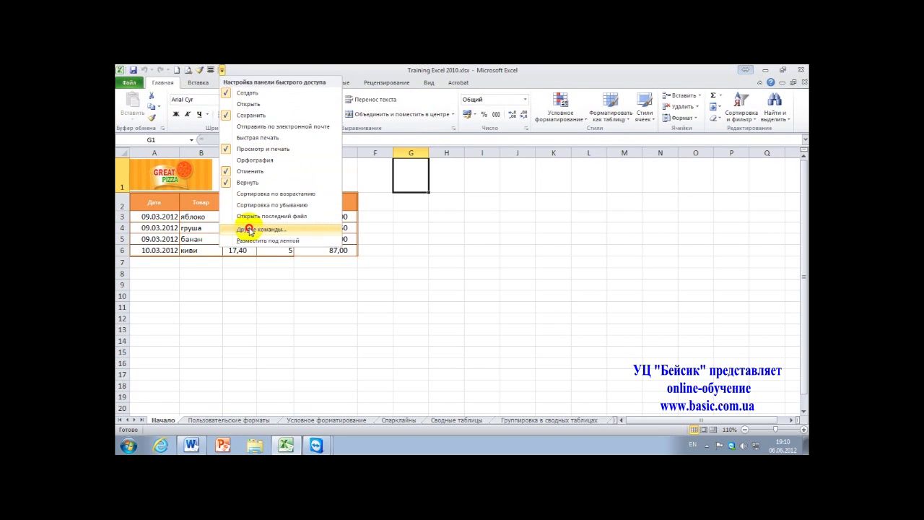
# Step: In Quick Access Toolbar options, move Format Painter up four places to follow Save, and apply
pyautogui.click(250, 229)
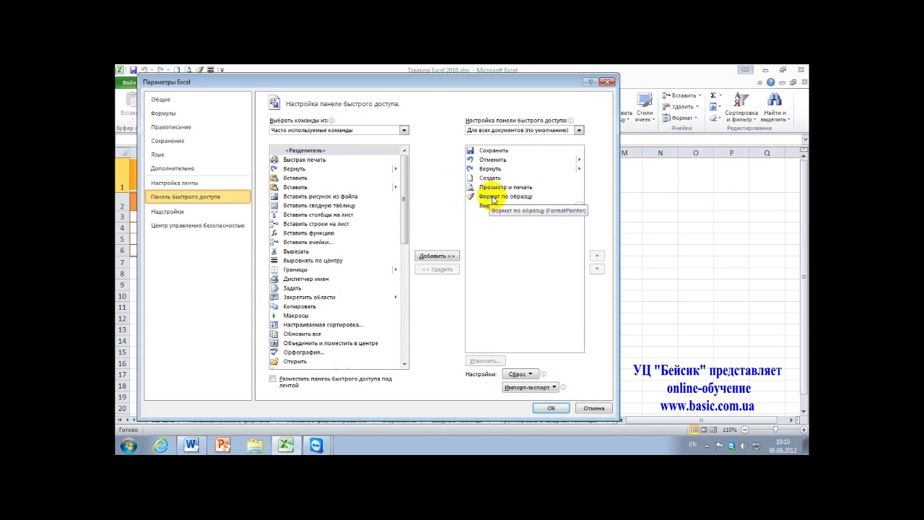
pyautogui.click(493, 197)
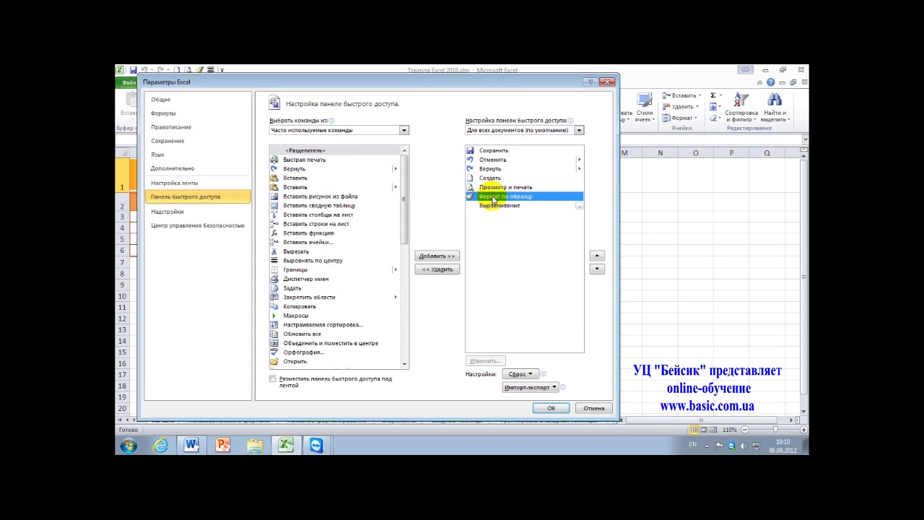
pyautogui.click(598, 256)
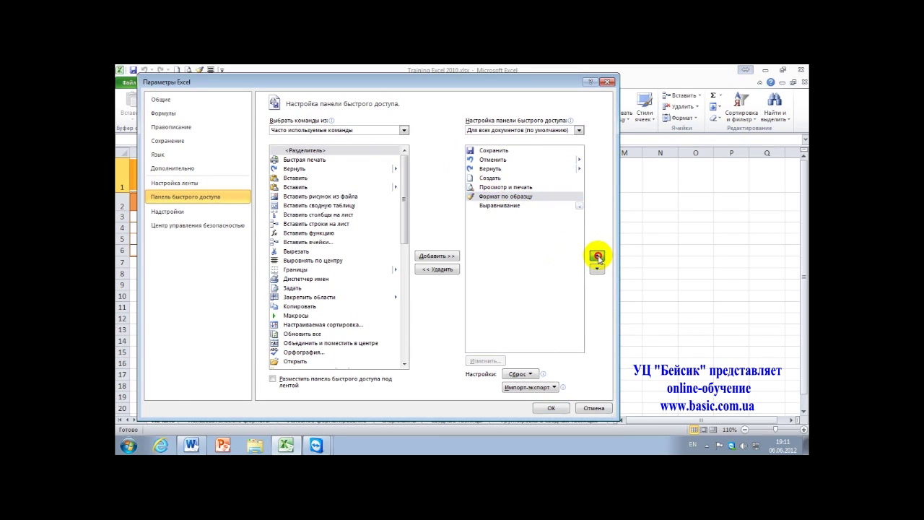
pyautogui.click(598, 256)
pyautogui.click(597, 256)
pyautogui.click(597, 257)
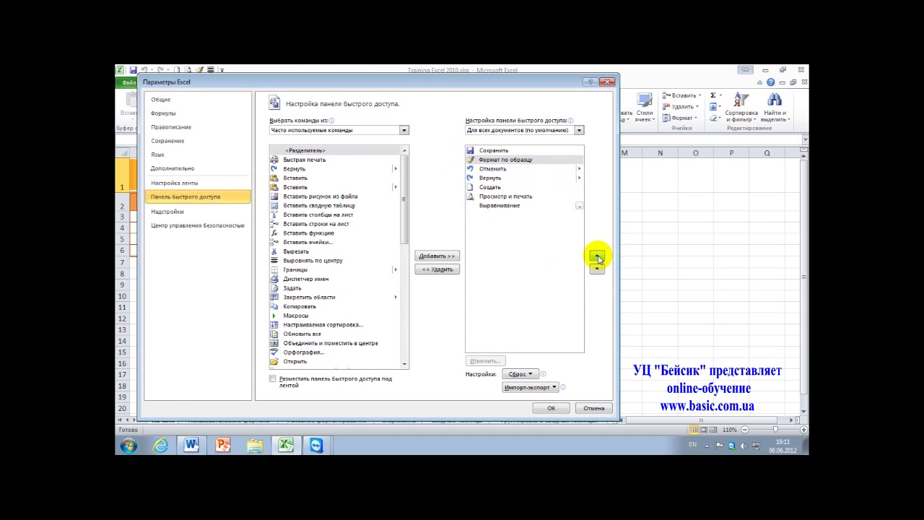
pyautogui.click(551, 408)
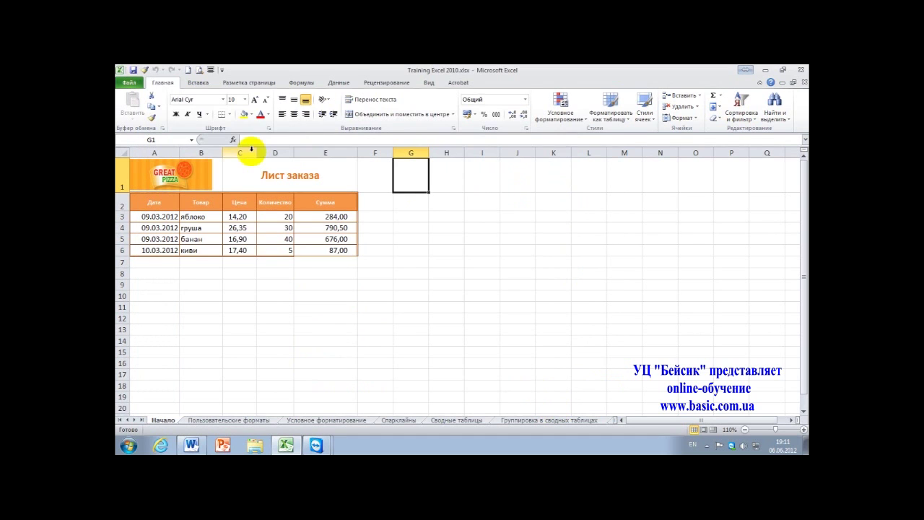
pyautogui.click(218, 170)
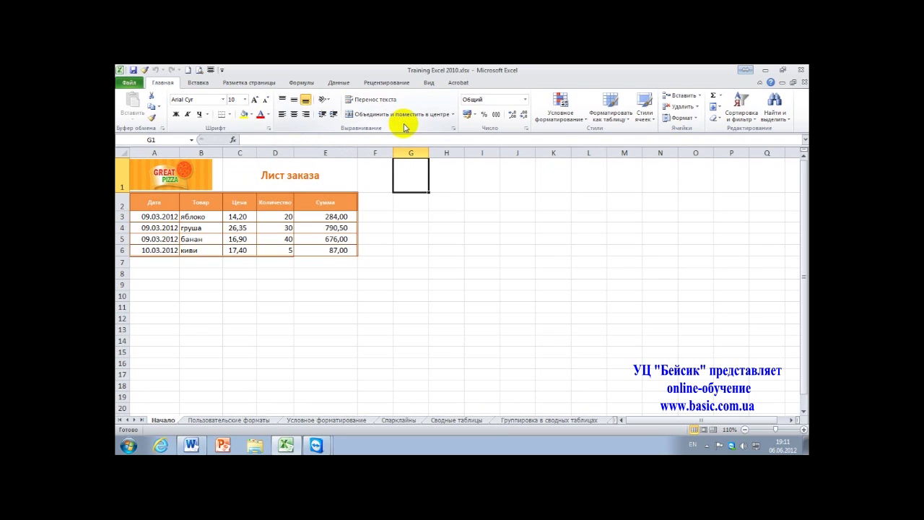
# Step: Right-click the ribbon to bring up its Настройка ленты shortcut menu
pyautogui.rightClick(404, 127)
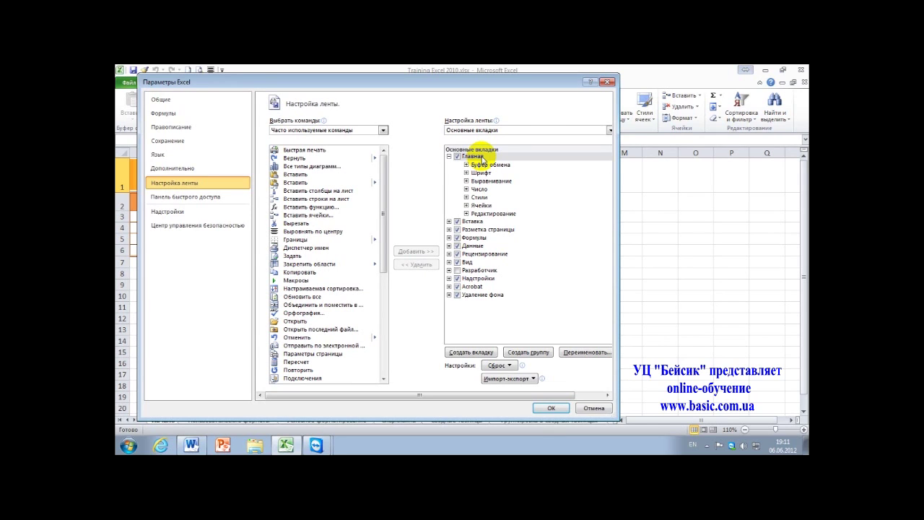
# Step: Create a new group under Главная and rename it 'Basic'
pyautogui.click(482, 157)
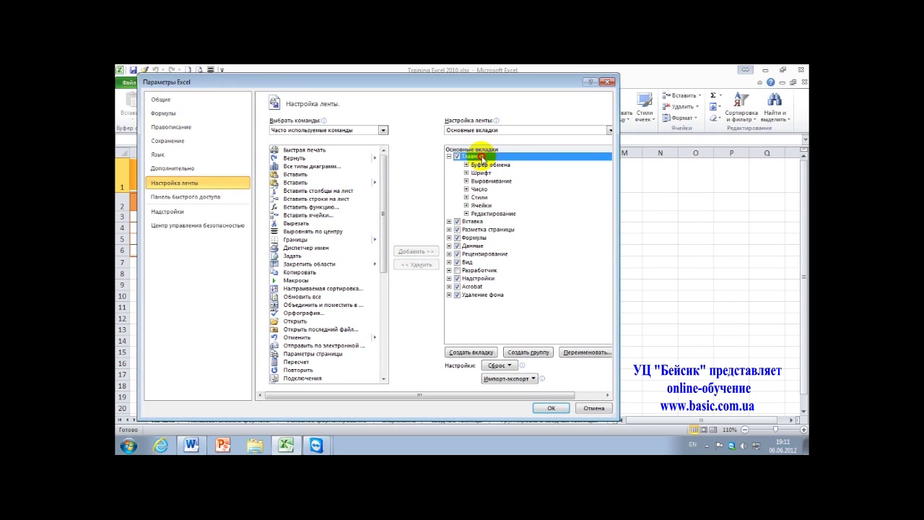
pyautogui.click(526, 354)
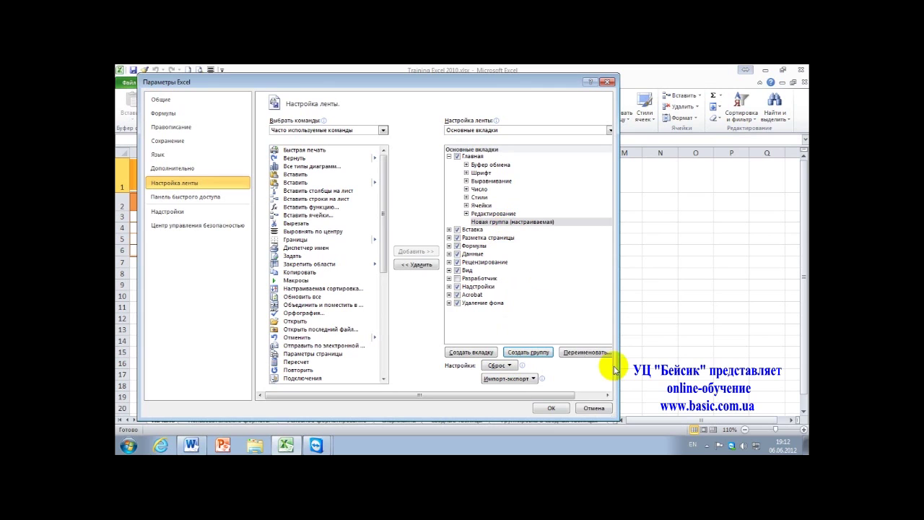
pyautogui.click(582, 352)
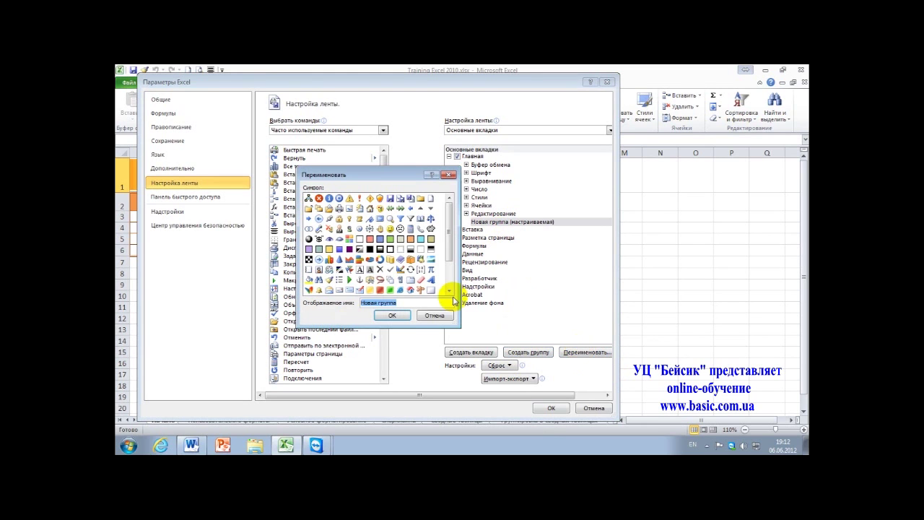
pyautogui.press('BackSpace')
pyautogui.write('Basic')
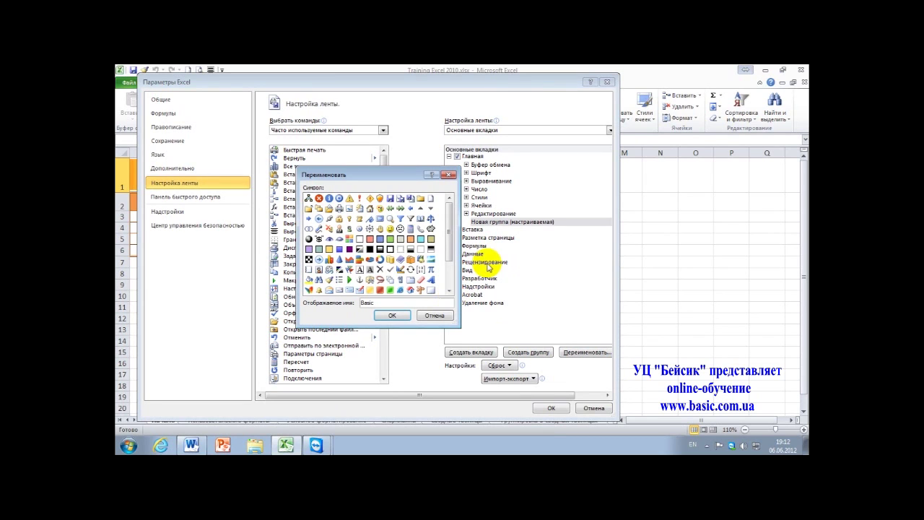
pyautogui.click(397, 314)
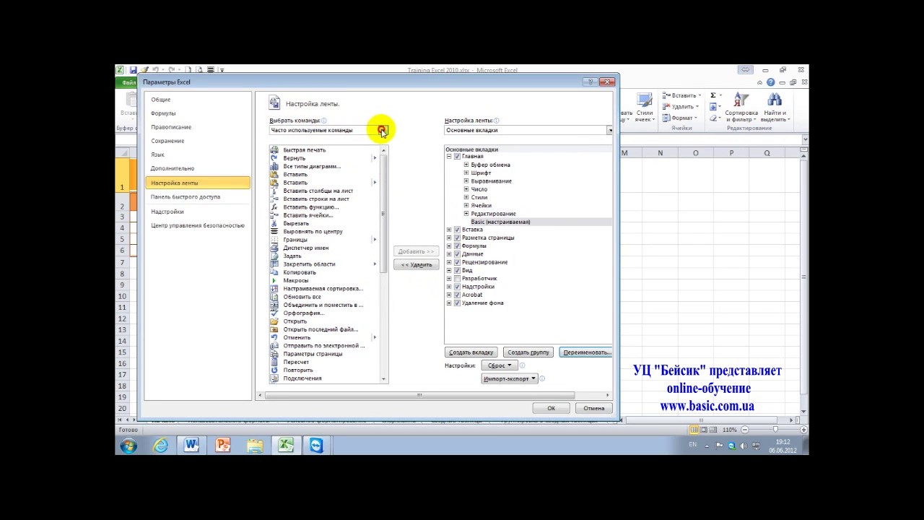
# Step: Add Мастер сводных таблиц и диаграмм from All Commands into the Basic group and apply
pyautogui.click(382, 130)
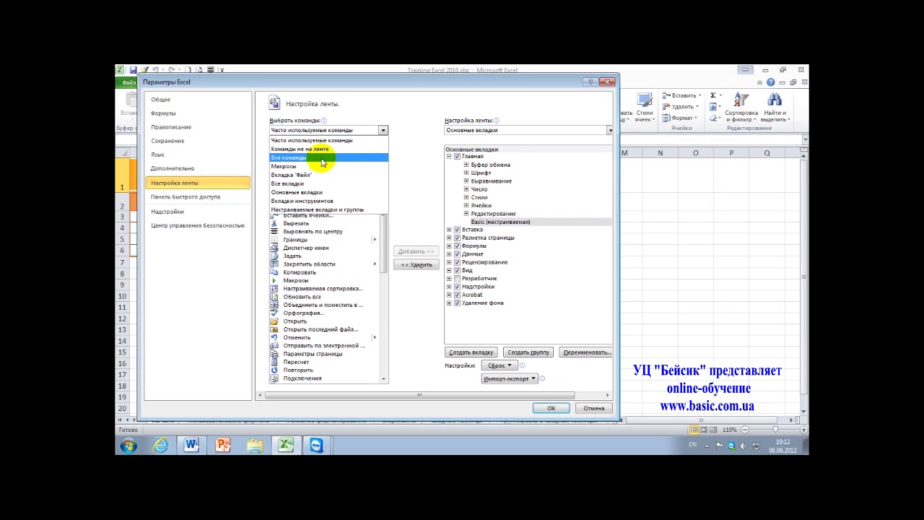
pyautogui.click(314, 162)
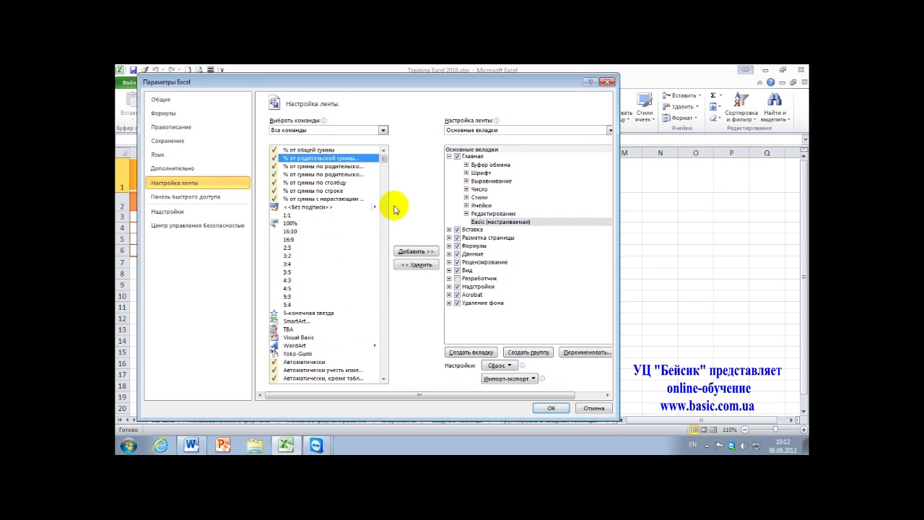
pyautogui.click(383, 378)
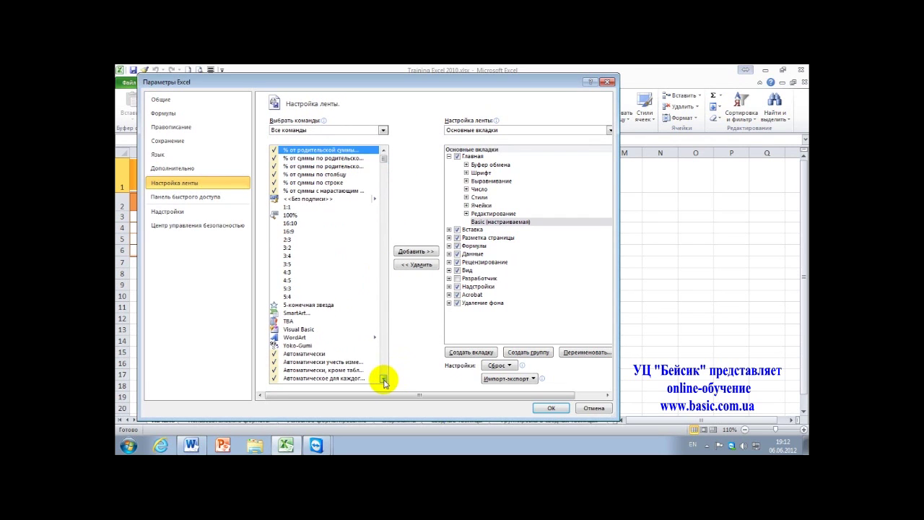
pyautogui.moveTo(383, 379); pyautogui.dragTo(383, 379)
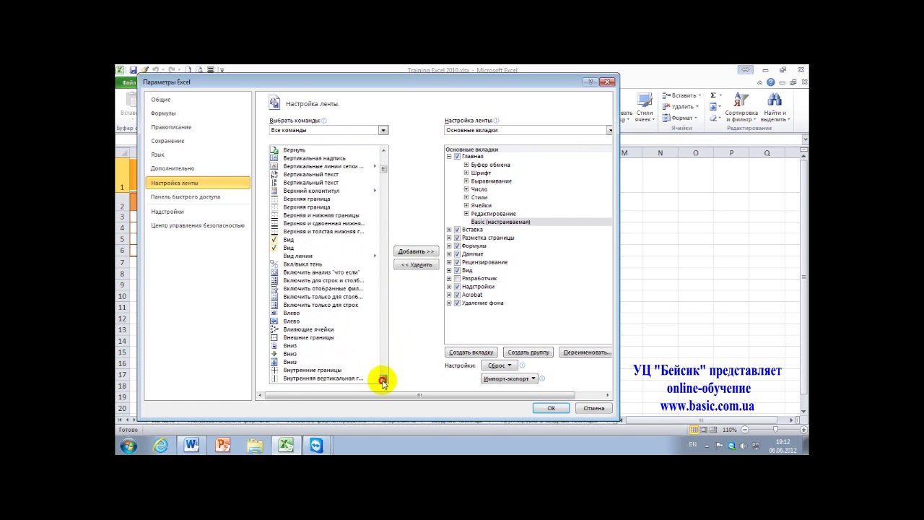
pyautogui.moveTo(383, 379); pyautogui.dragTo(384, 379)
pyautogui.moveTo(385, 171); pyautogui.dragTo(396, 239)
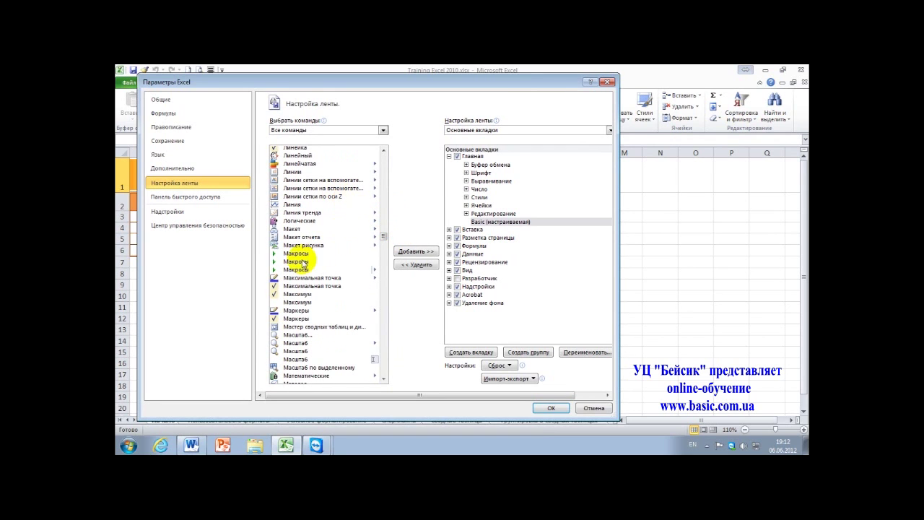
pyautogui.click(306, 327)
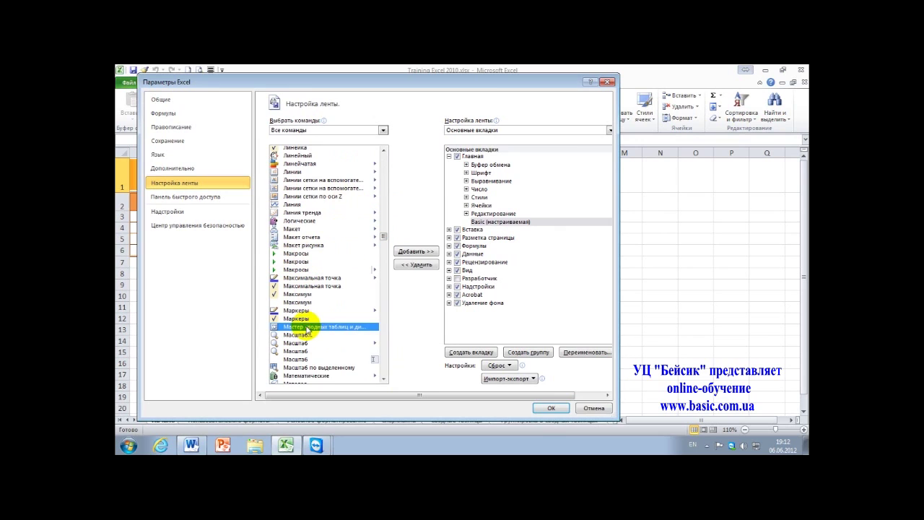
pyautogui.click(420, 253)
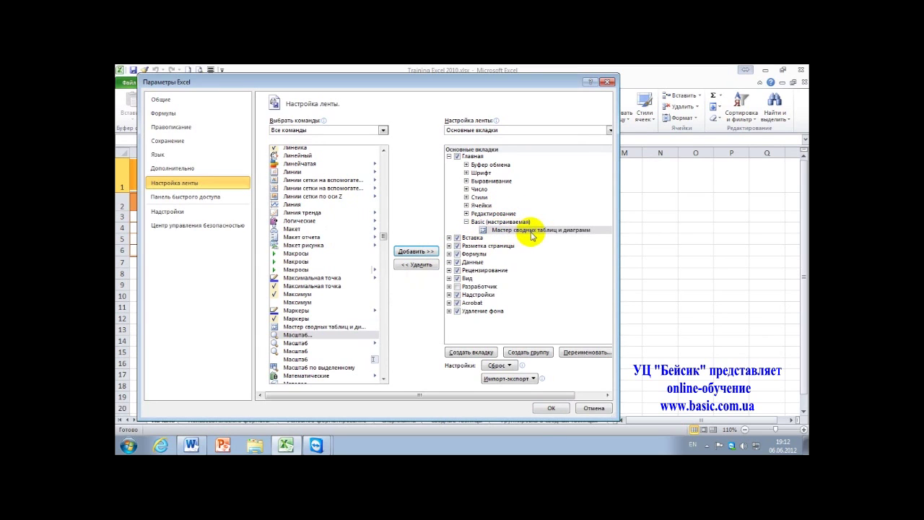
pyautogui.click(550, 409)
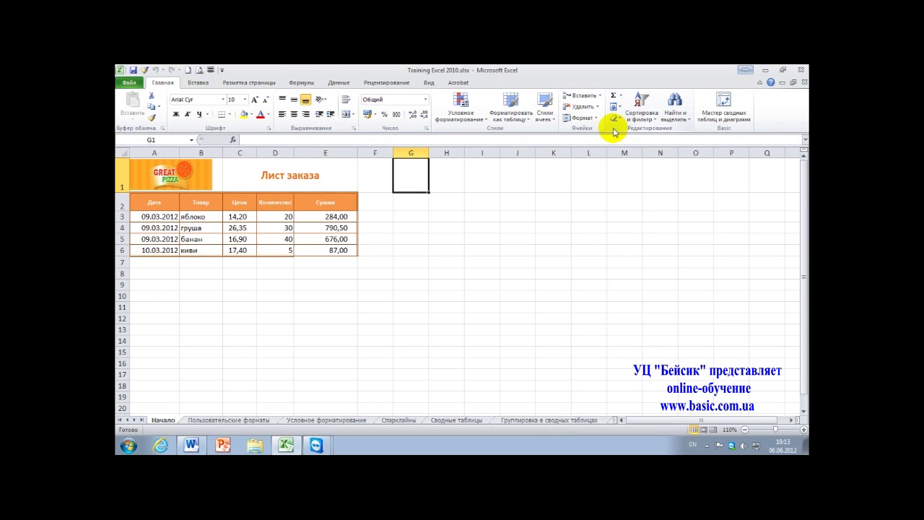
# Step: Reopen Настройка ленты from the ribbon's shortcut menu
pyautogui.rightClick(614, 130)
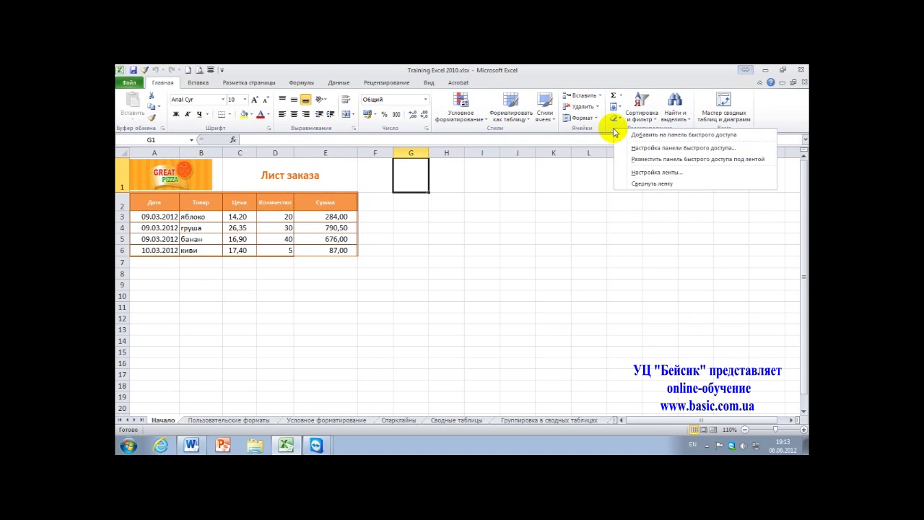
pyautogui.click(633, 174)
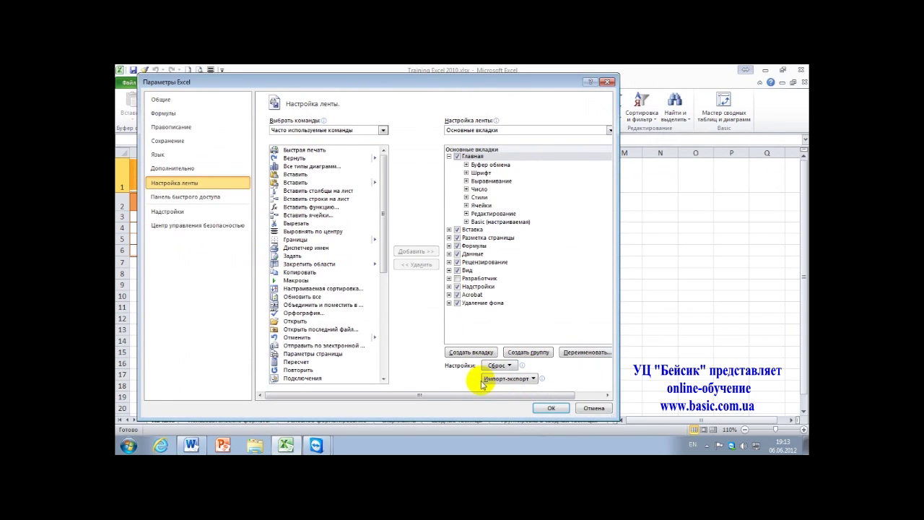
# Step: Export all customizations to 'Настройки Excel.exportedUI' in Documents, then dismiss the Import/Export list
pyautogui.click(534, 379)
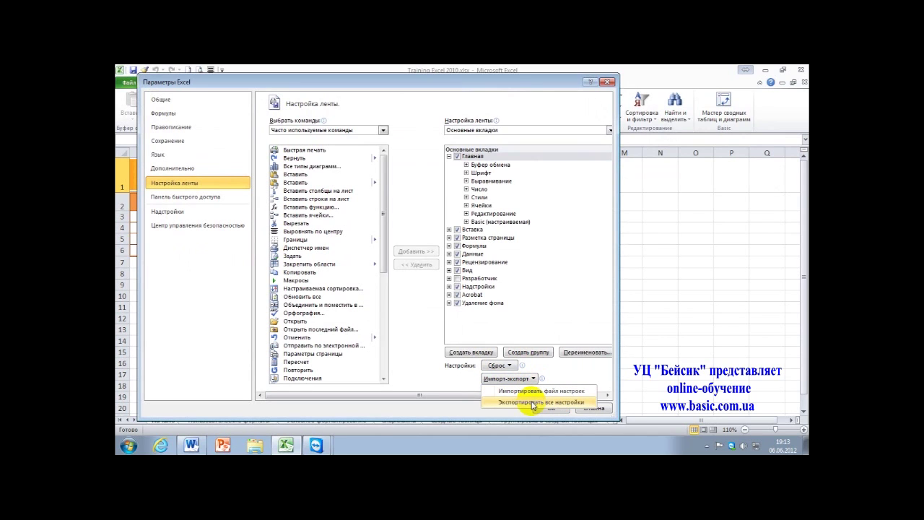
pyautogui.click(533, 403)
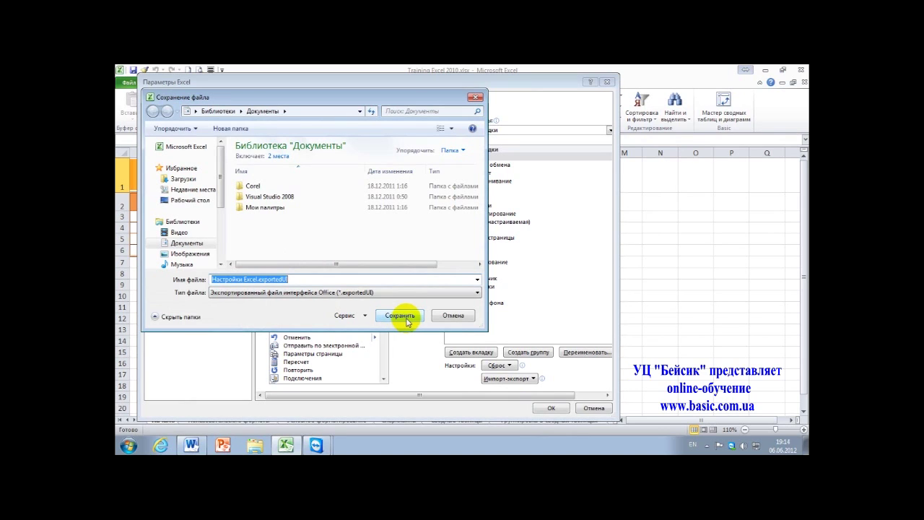
pyautogui.click(407, 320)
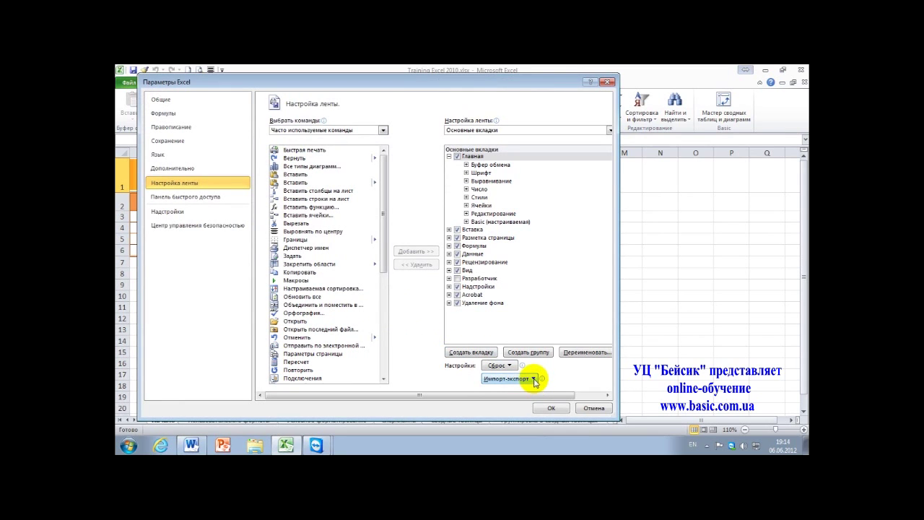
pyautogui.click(535, 379)
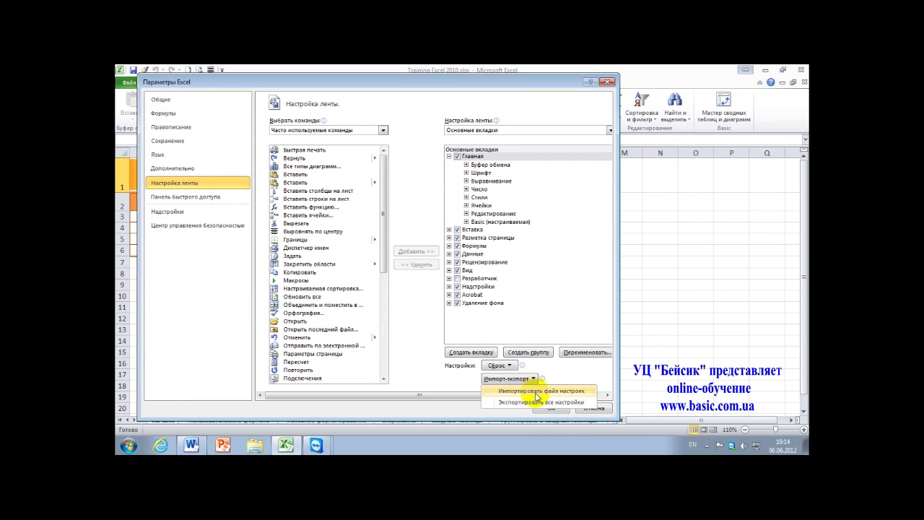
pyautogui.click(609, 85)
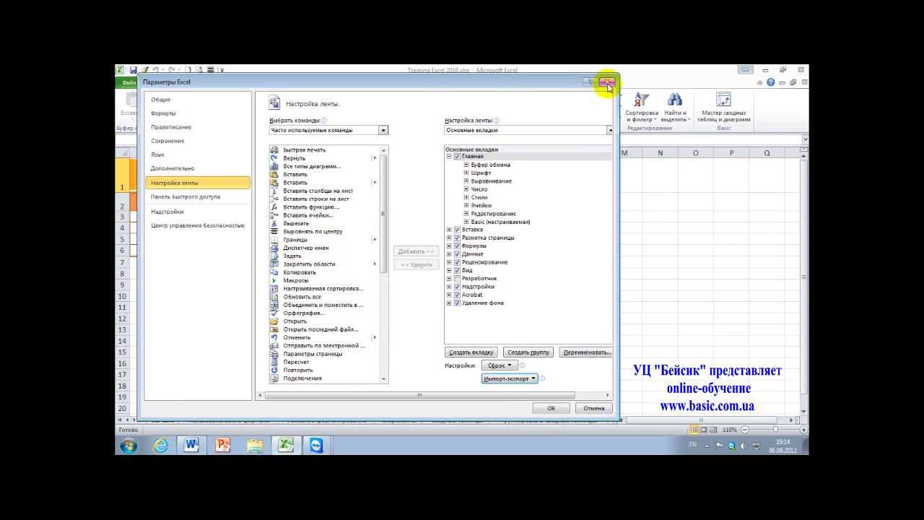